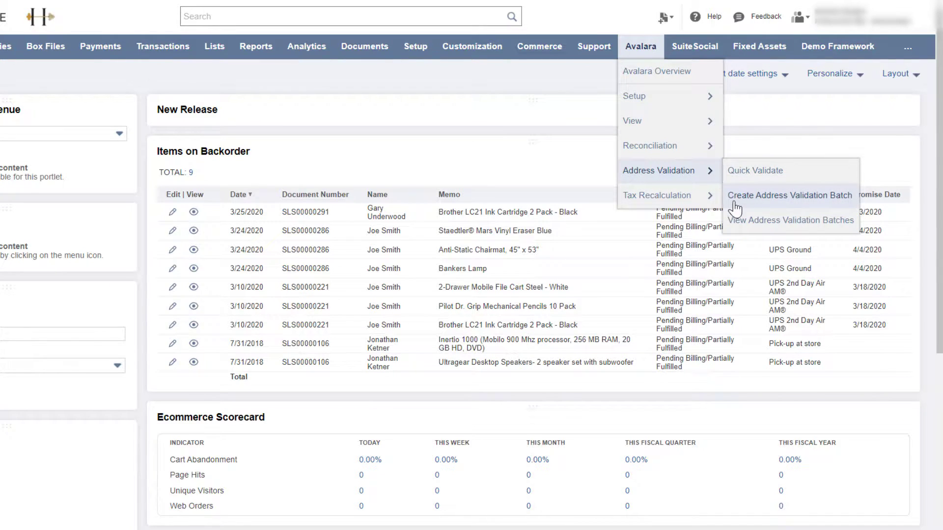
- Create a new address validation batch with CUSTOMER as the record type
click(734, 197)
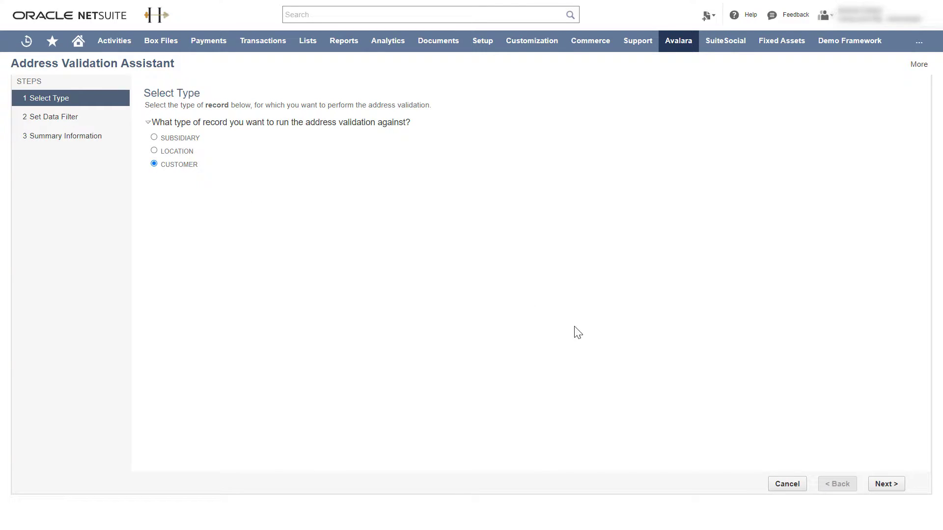
click(877, 490)
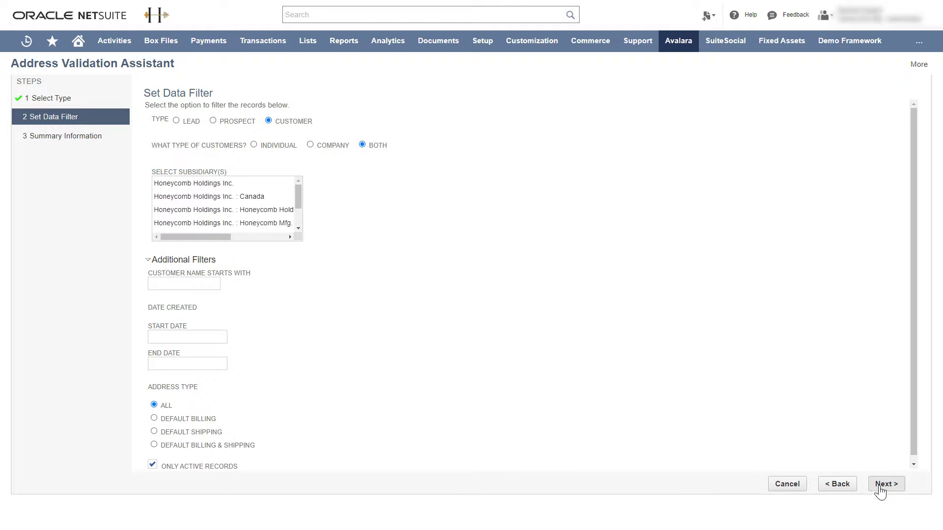
- Restrict the batch to subsidiary Honeycomb Holdings Inc. and continue to the summary
click(254, 185)
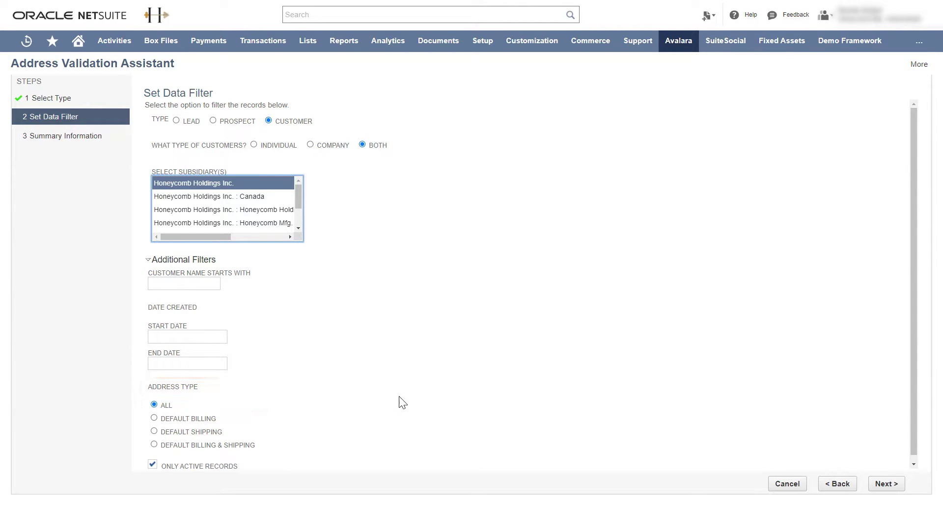
click(878, 486)
text(Validate all current cust)
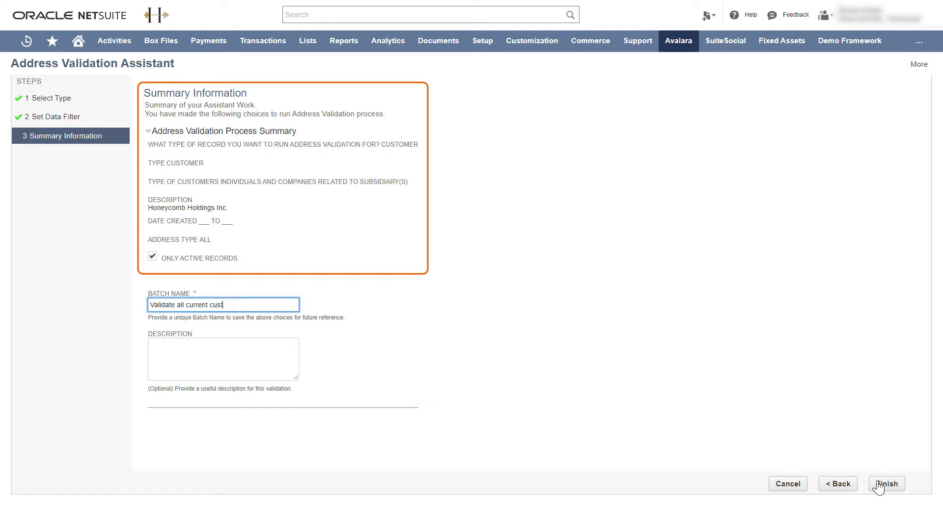
text(omer addresses)
- Finish the batch named 'Validate all current customer addresses'
click(879, 488)
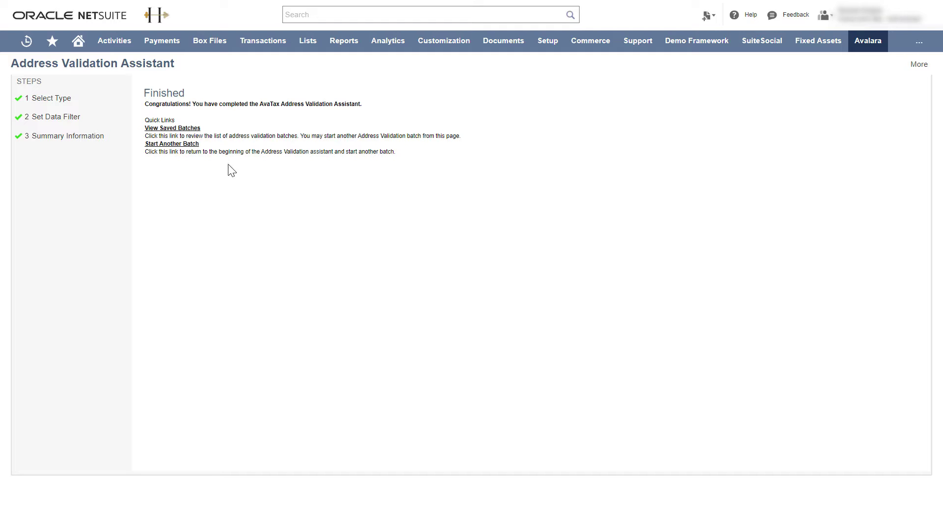
- Show the saved validation batches and refresh until the status reads Update Completed
click(194, 129)
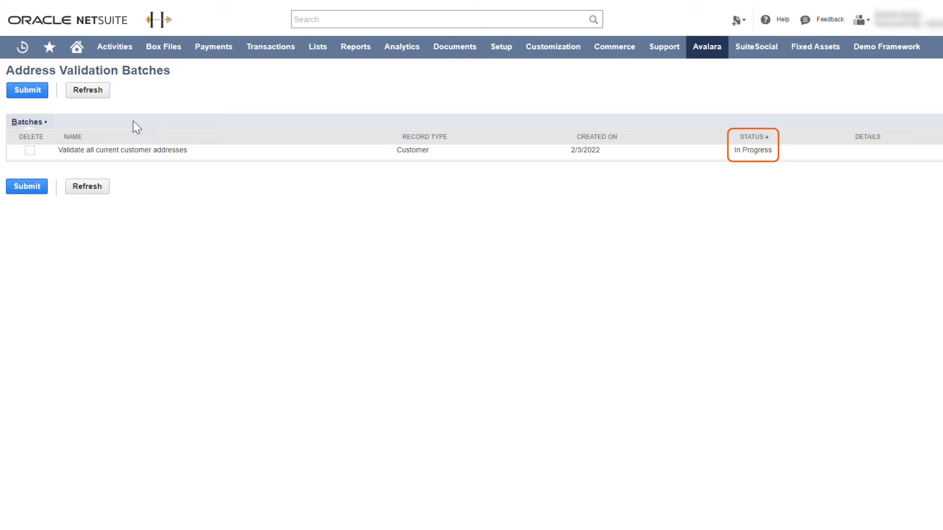
click(101, 104)
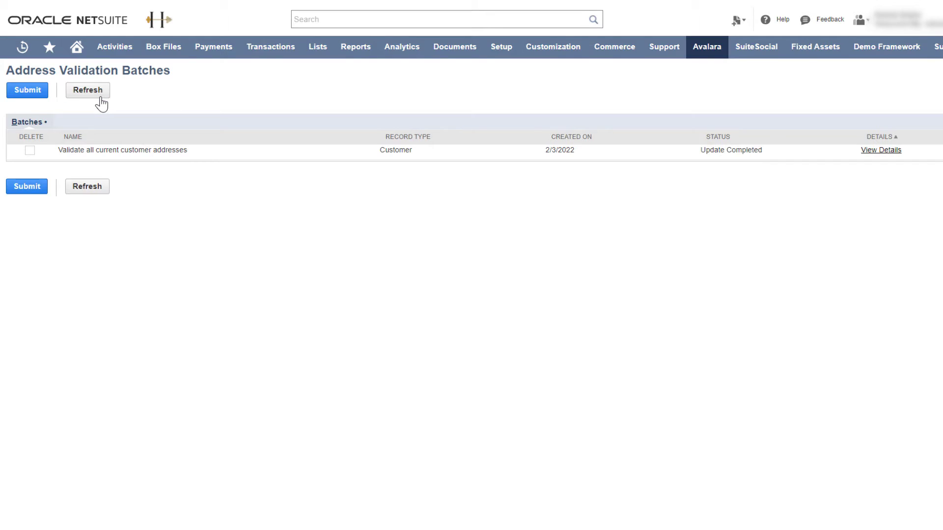
- View details of the completed batch: 3 addresses, 2 valid, 1 non-valid
click(865, 153)
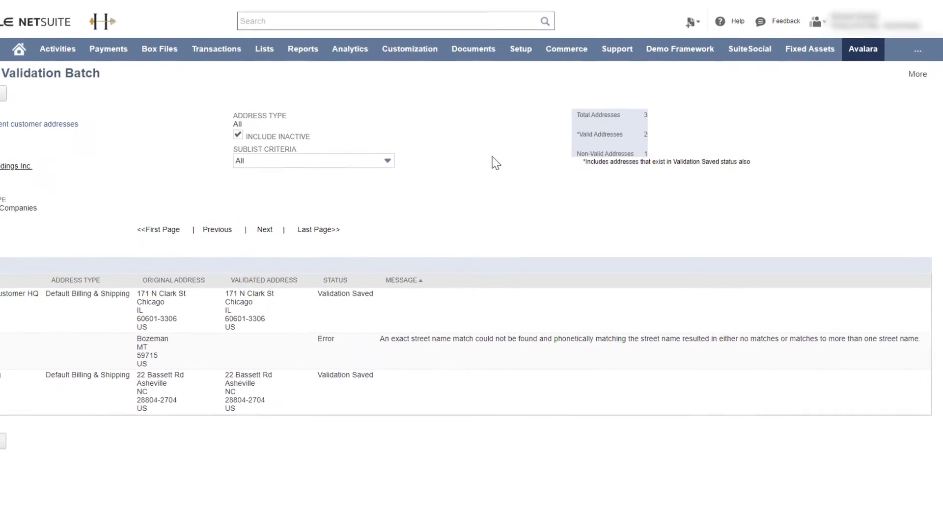
- Filter the Sublist Criteria to Not Validated, then to Validated - address updated
click(423, 147)
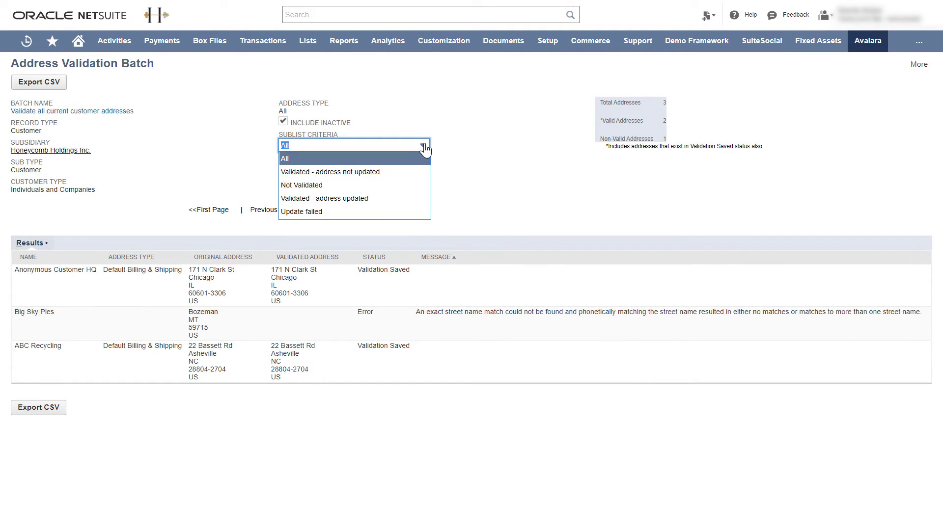
click(419, 185)
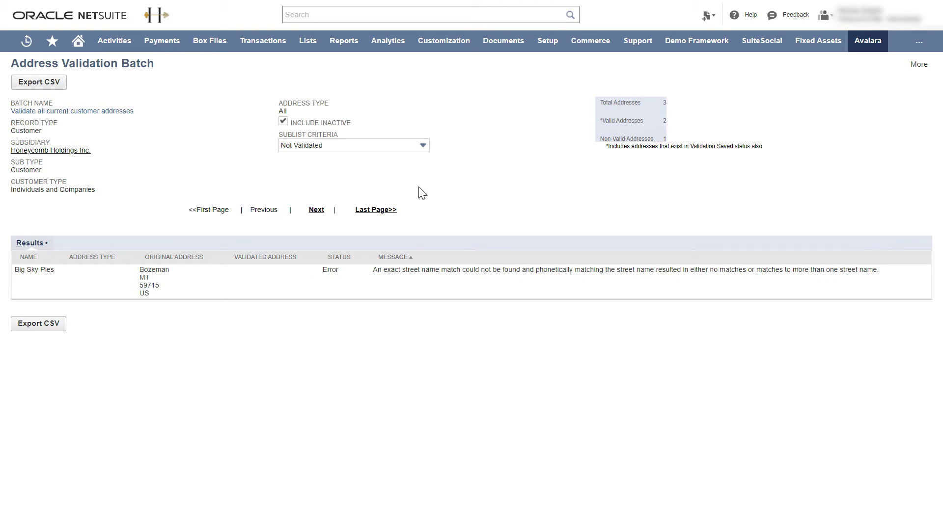
click(423, 148)
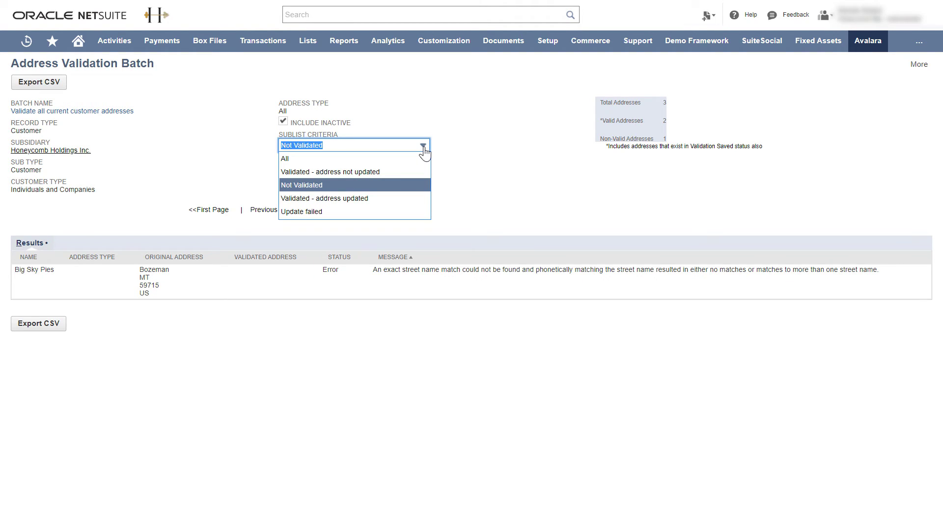
click(416, 199)
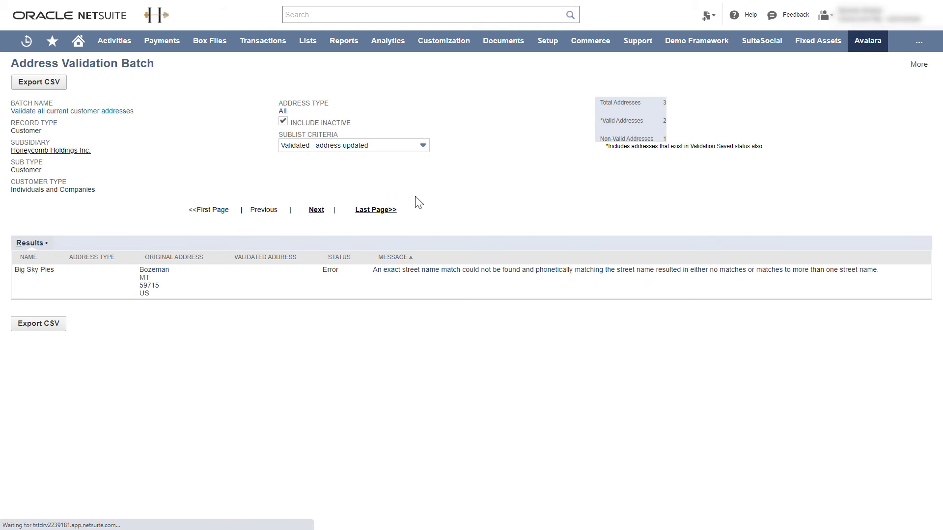